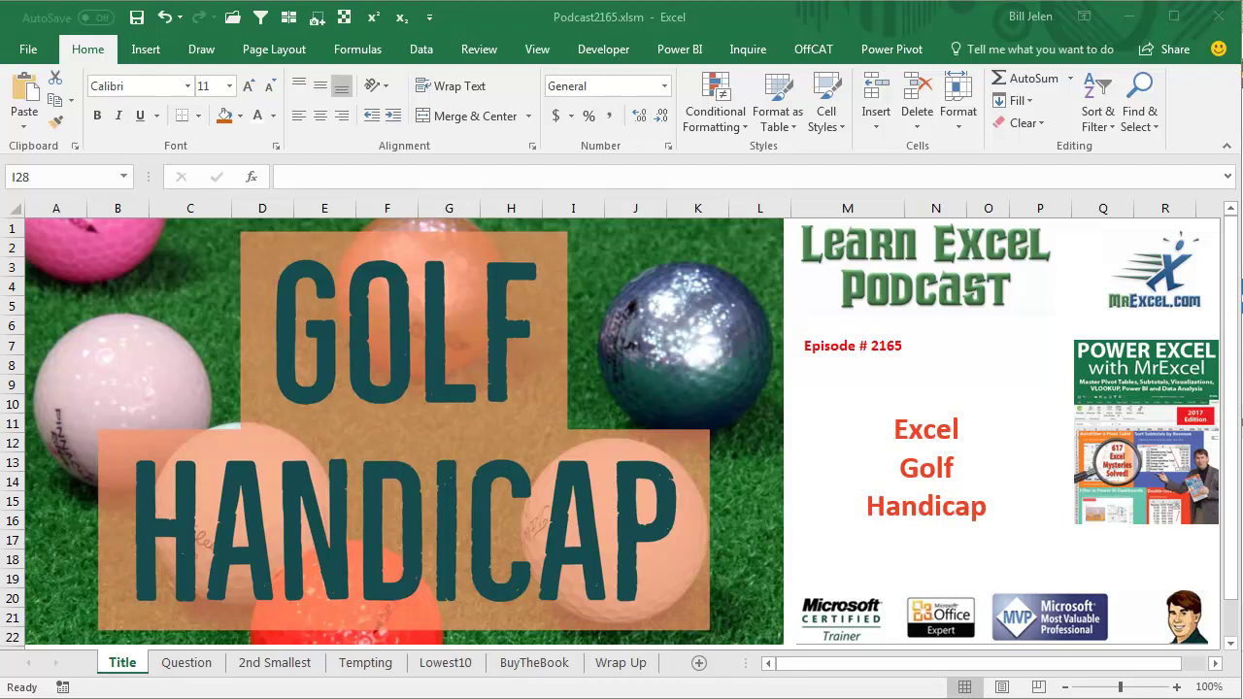
Step: Go to the Question sheet with the golf scores and the smallest-10-of-20 handicap rule
{"action": "left_click", "coordinate": [186, 663]}
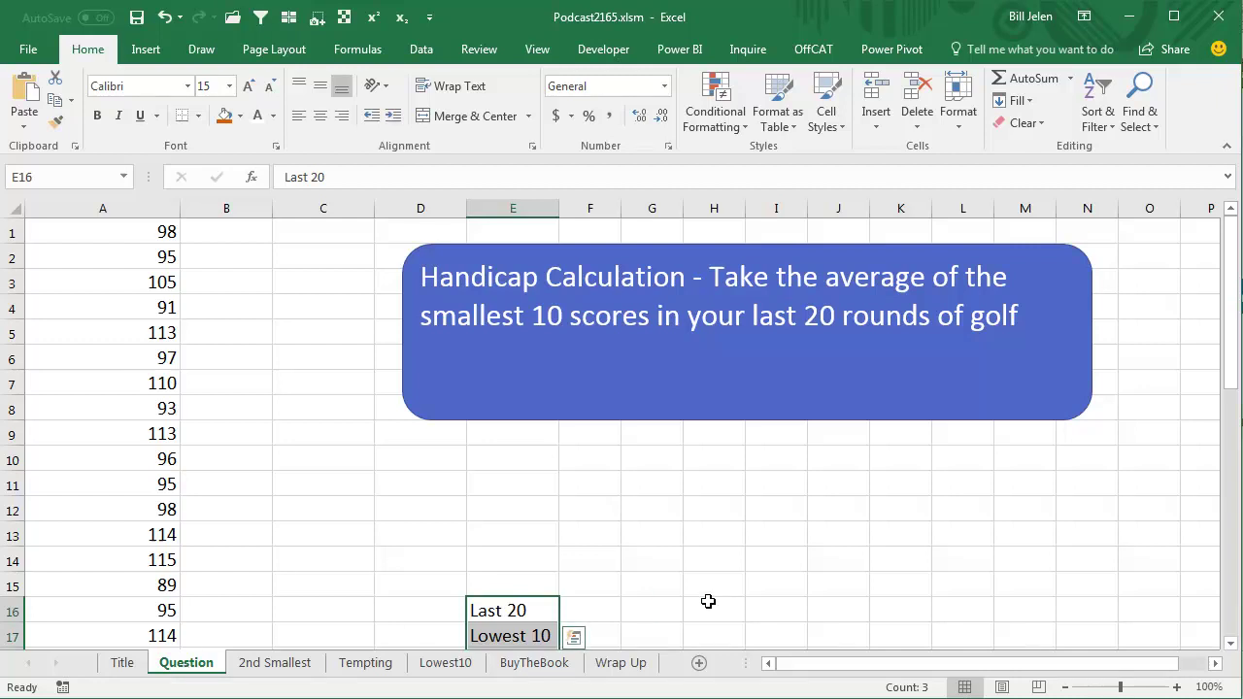
Step: Fill B20's MIN formula down column B and confirm B24 shows =MIN(A5:A24) returning 89
{"action": "scroll", "coordinate": [708, 599], "scroll_direction": "down", "scroll_amount": 1}
{"action": "key", "text": "shift+Down"}
{"action": "scroll", "coordinate": [292, 599], "scroll_direction": "down", "scroll_amount": 2}
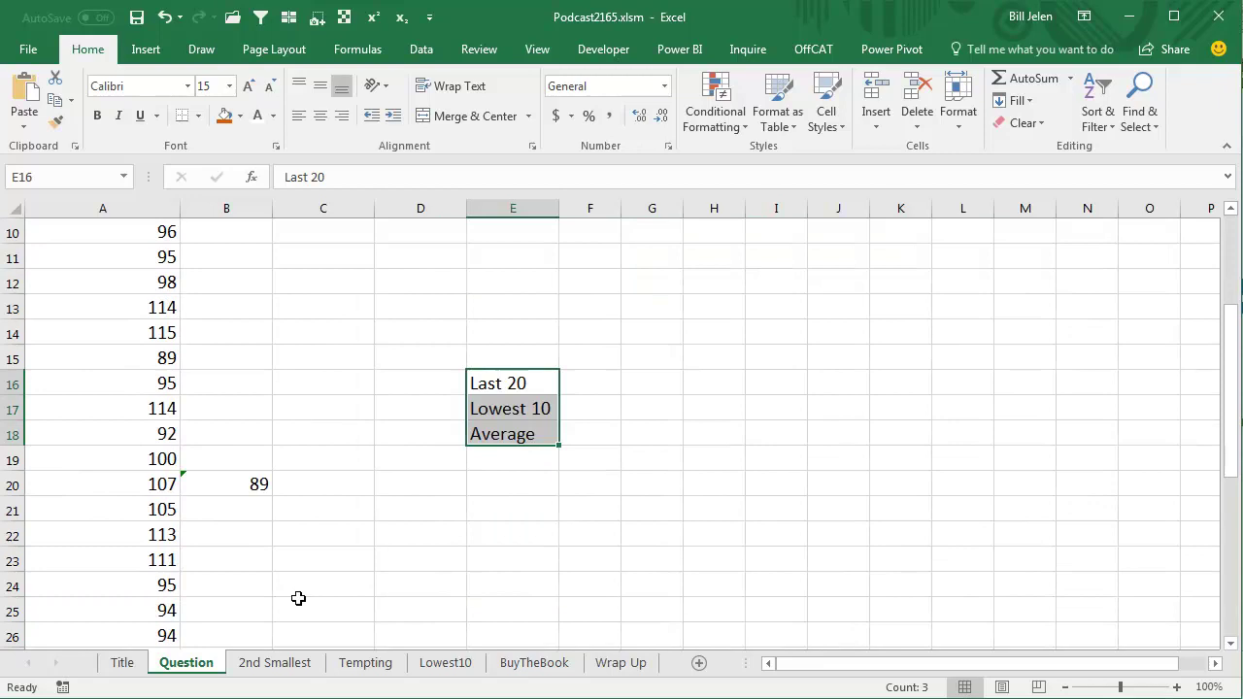
{"action": "left_click", "coordinate": [255, 484]}
{"action": "key", "text": "F2"}
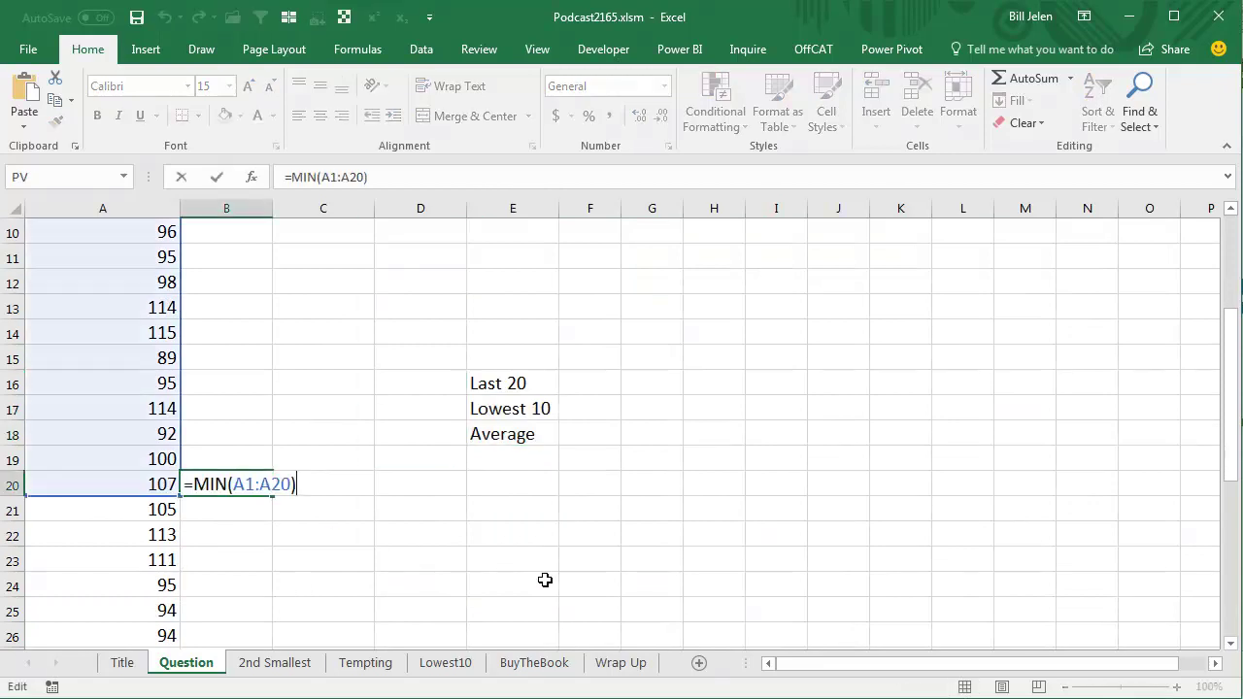
{"action": "key", "text": "ctrl+Return"}
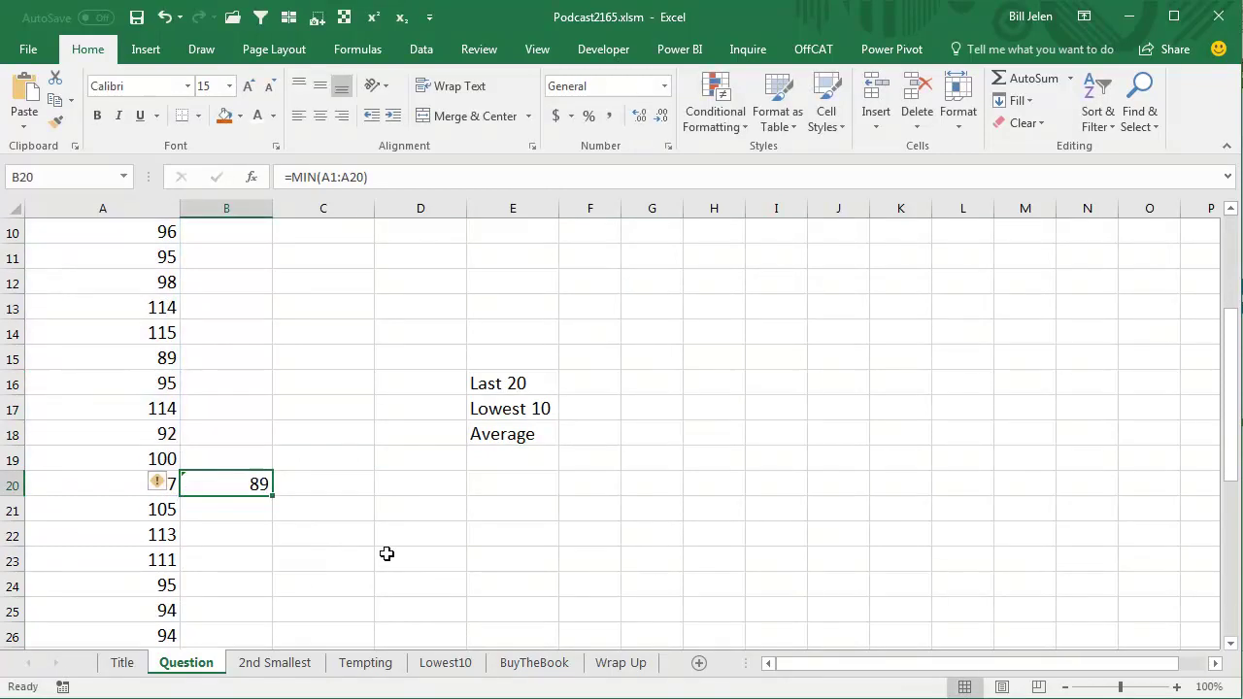
{"action": "double_click", "coordinate": [273, 497]}
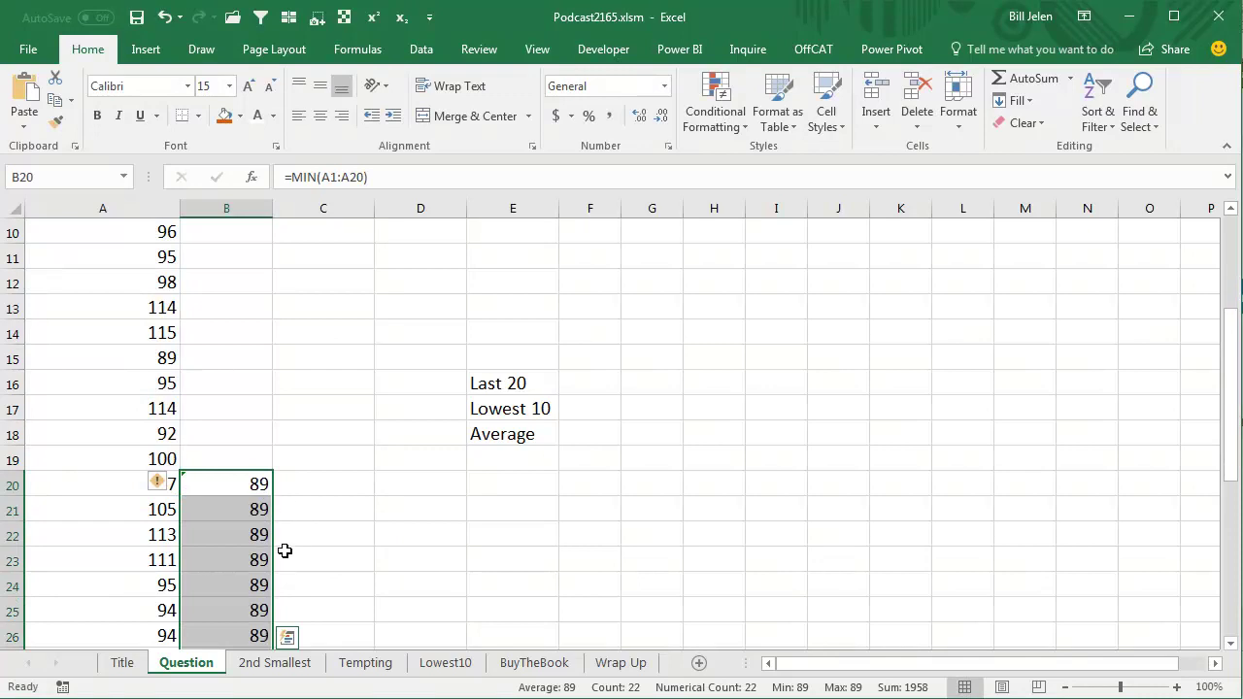
{"action": "left_click", "coordinate": [257, 583]}
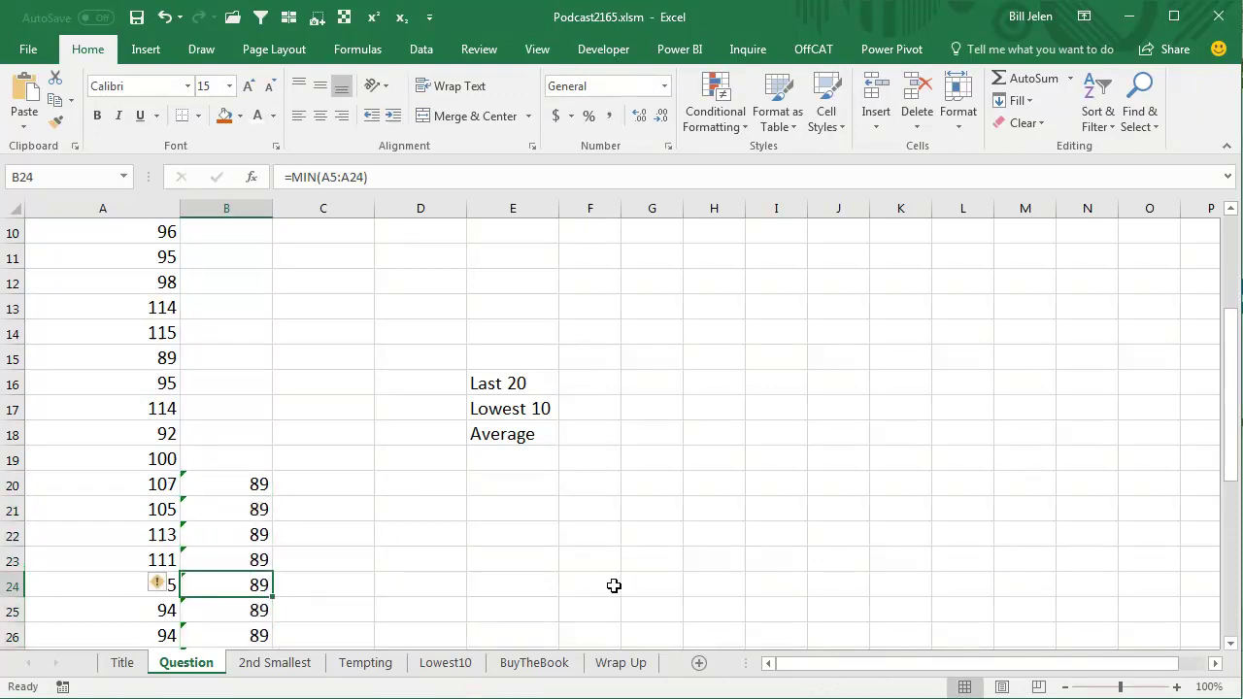
{"action": "key", "text": "F2"}
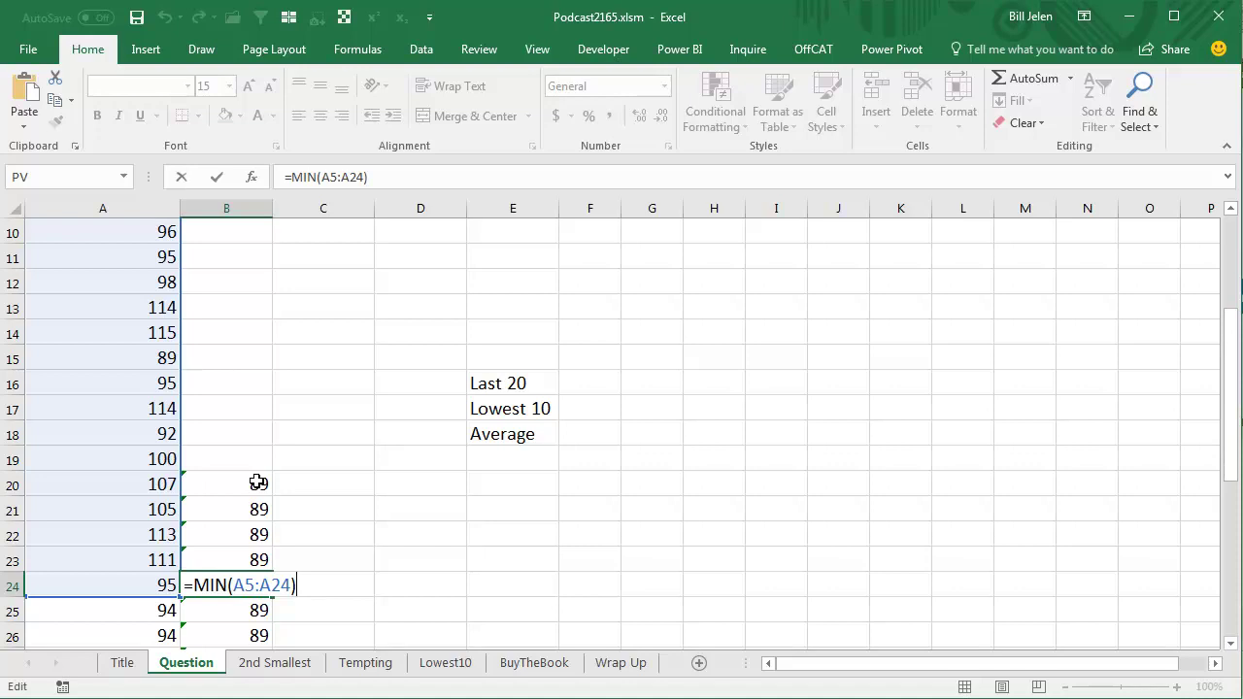
{"action": "key", "text": "ctrl+Return"}
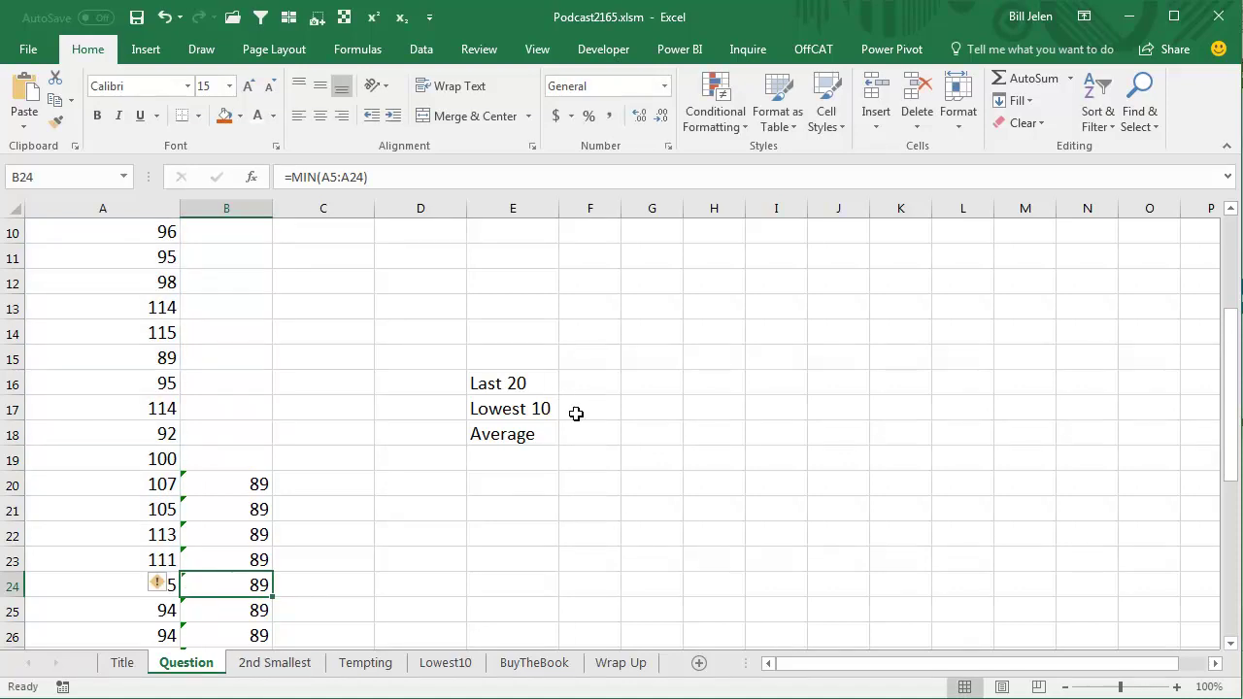
Step: On the 2nd Smallest sheet, select B20 to show =SMALL(A1:A20,2) returning 91
{"action": "left_click", "coordinate": [277, 664]}
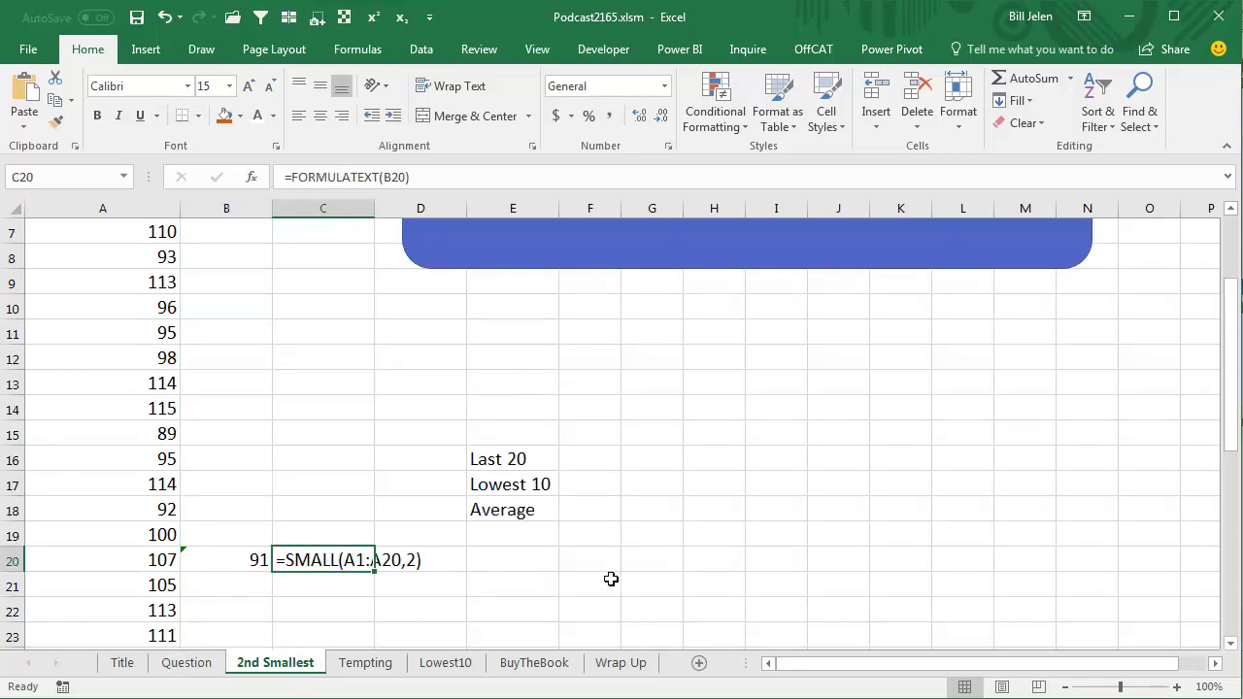
{"action": "left_click", "coordinate": [260, 563]}
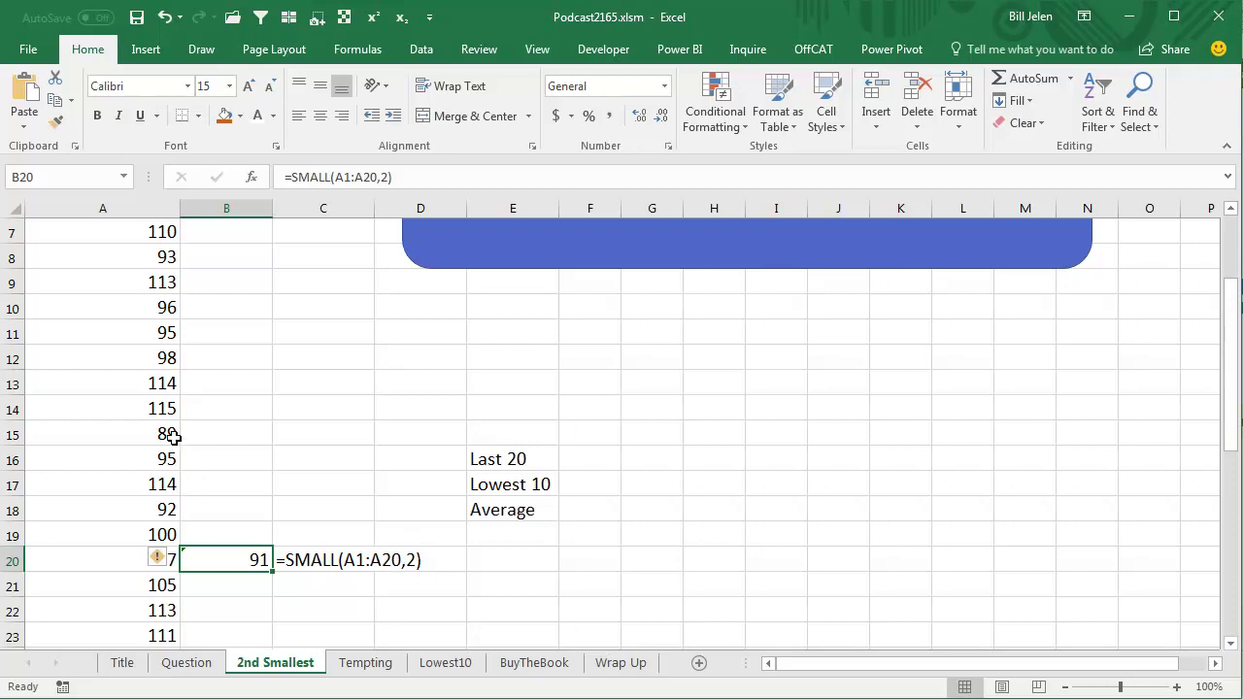
{"action": "scroll", "coordinate": [255, 434], "scroll_direction": "up", "scroll_amount": 2}
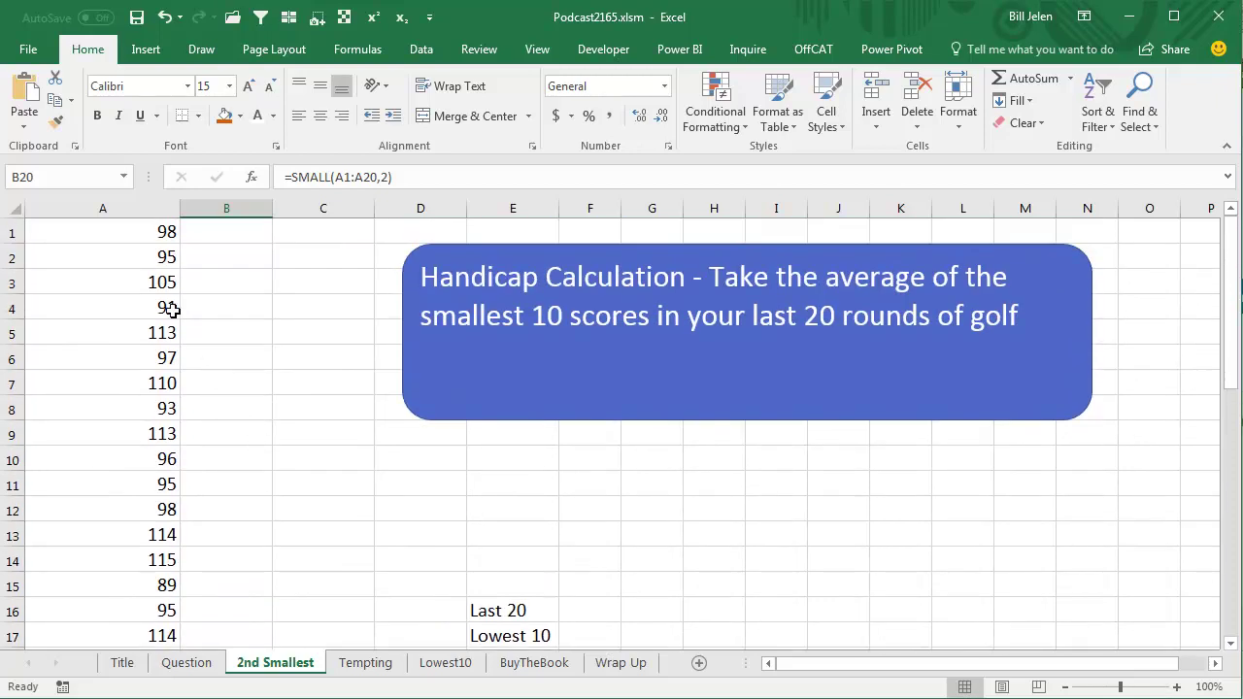
{"action": "scroll", "coordinate": [227, 378], "scroll_direction": "down", "scroll_amount": 2}
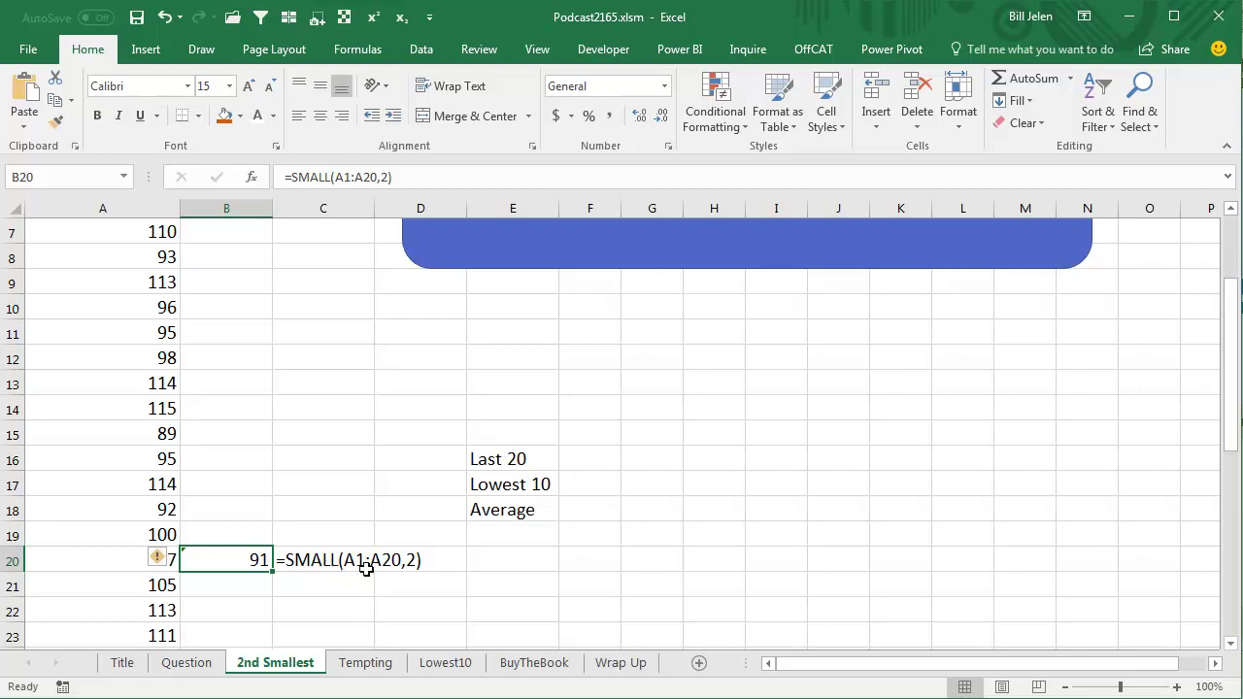
{"action": "left_click", "coordinate": [365, 662]}
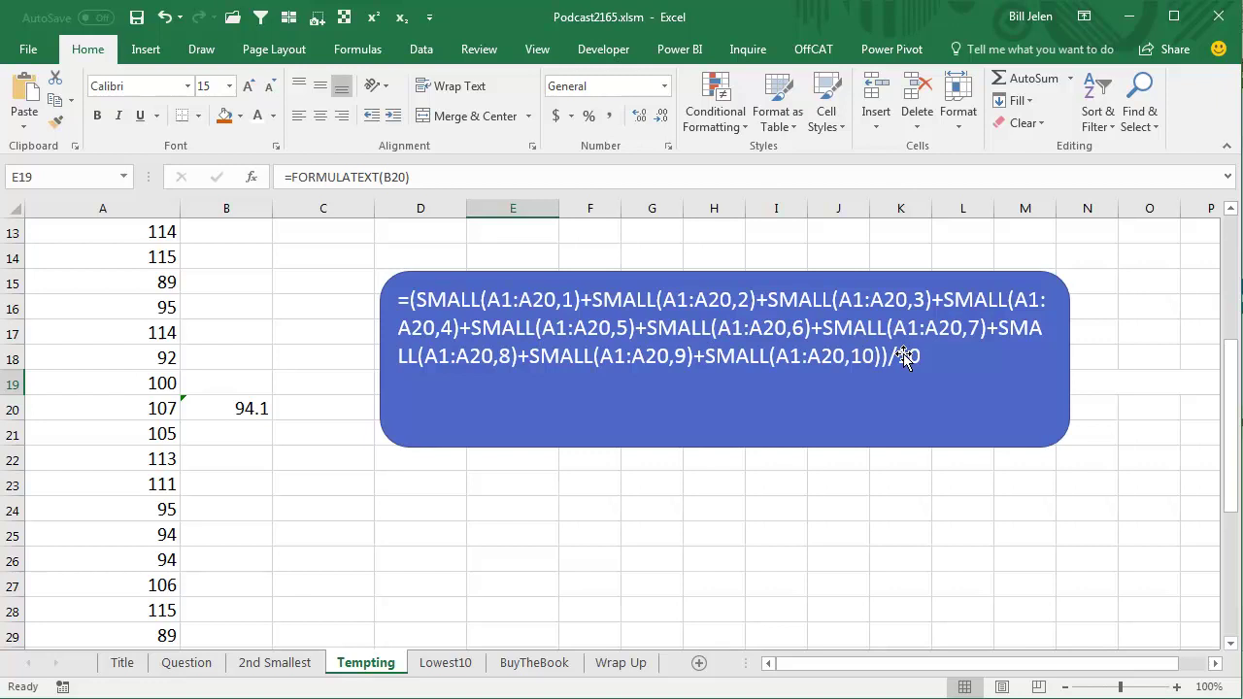
{"action": "left_click", "coordinate": [253, 409]}
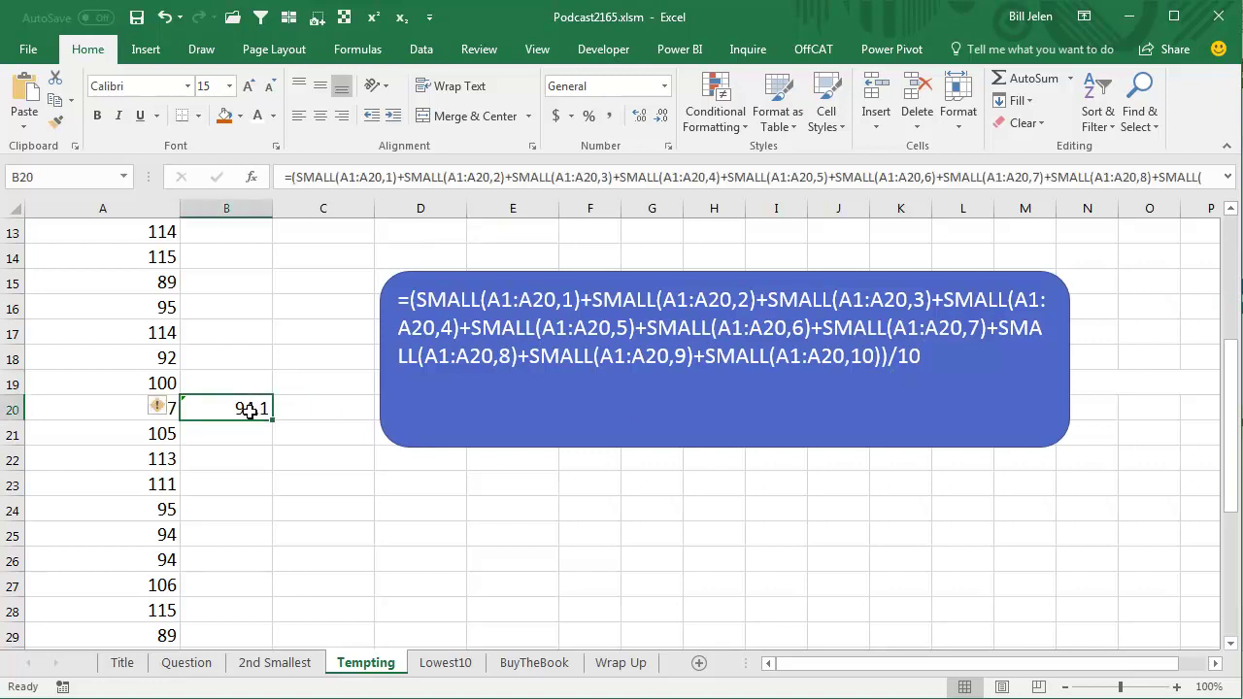
{"action": "key", "text": "F2"}
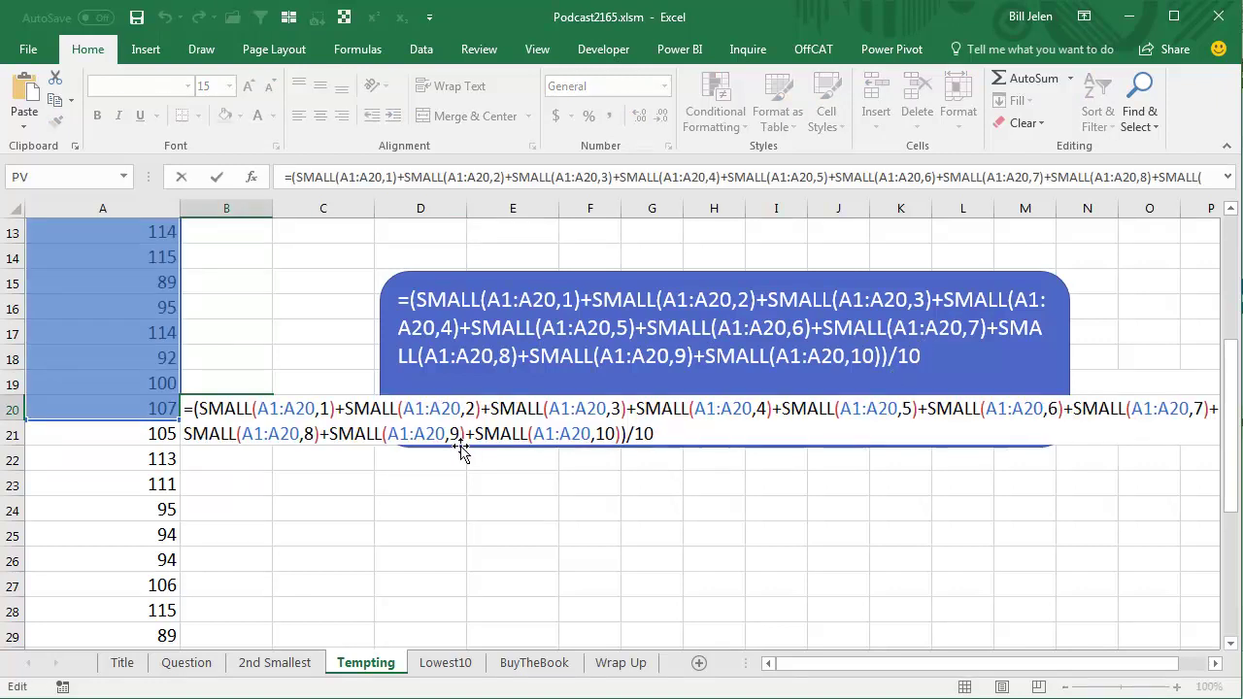
{"action": "key", "text": "Escape"}
{"action": "double_click", "coordinate": [272, 416]}
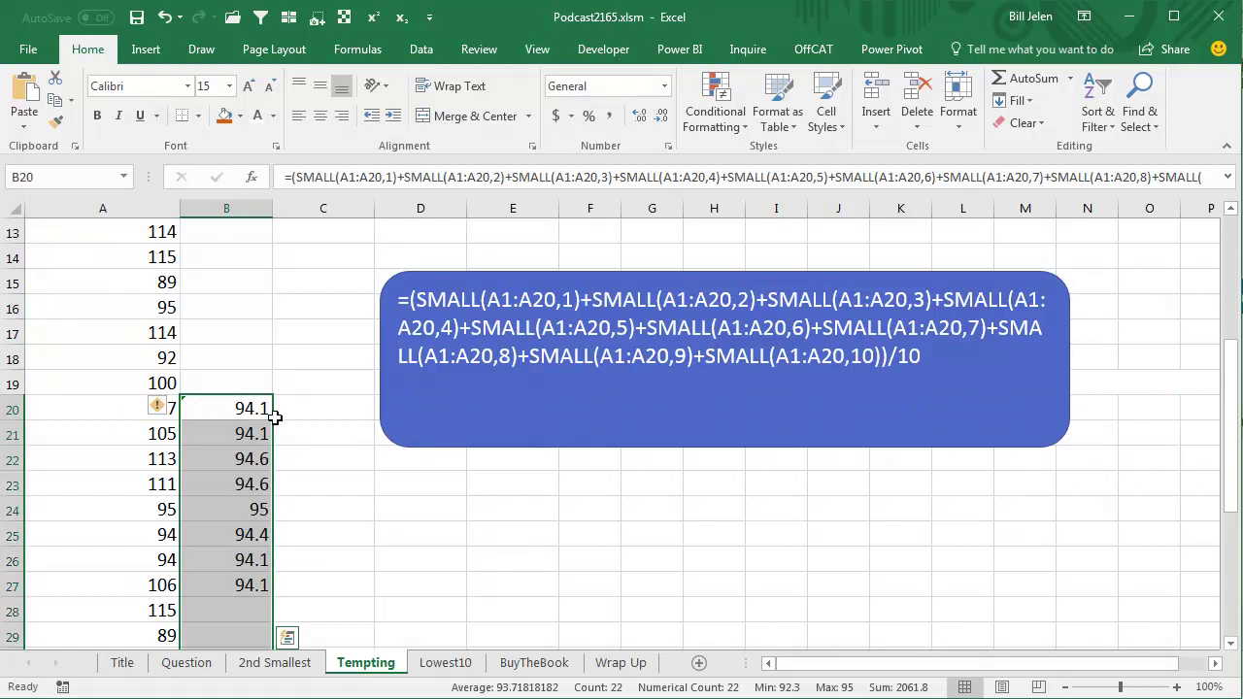
{"action": "scroll", "coordinate": [334, 496], "scroll_direction": "down", "scroll_amount": 3}
{"action": "scroll", "coordinate": [334, 496], "scroll_direction": "down", "scroll_amount": 2}
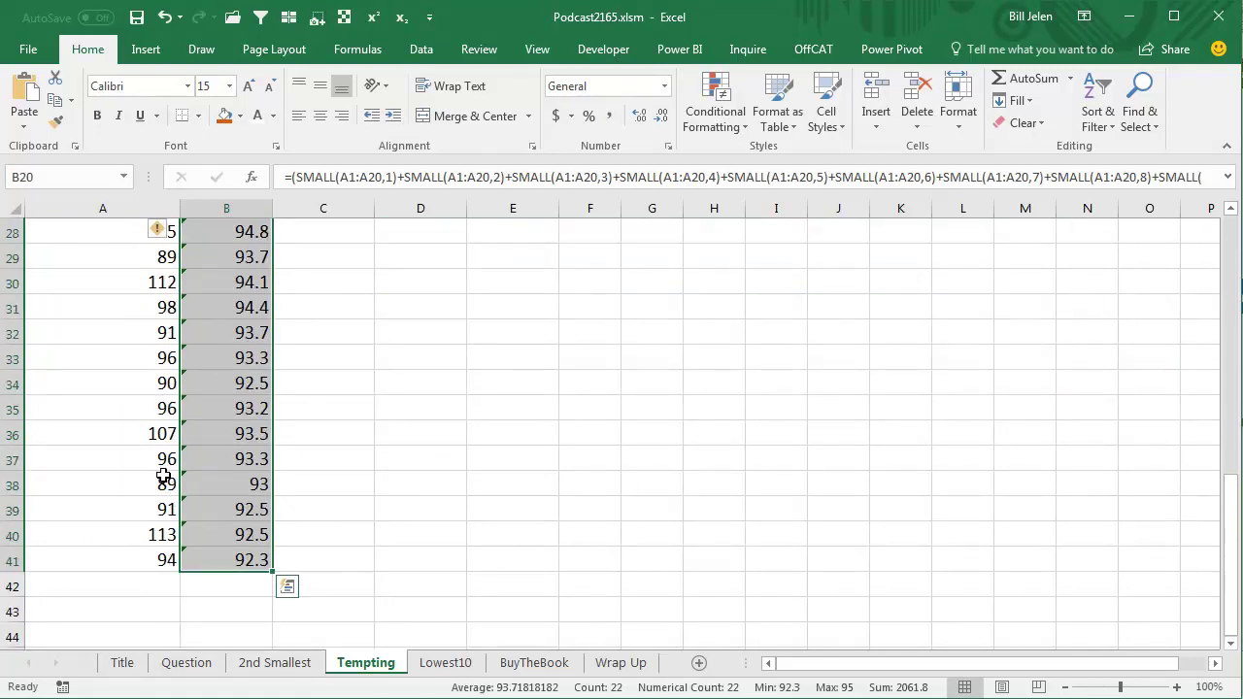
{"action": "left_click_drag", "start_coordinate": [155, 475], "coordinate": [156, 531]}
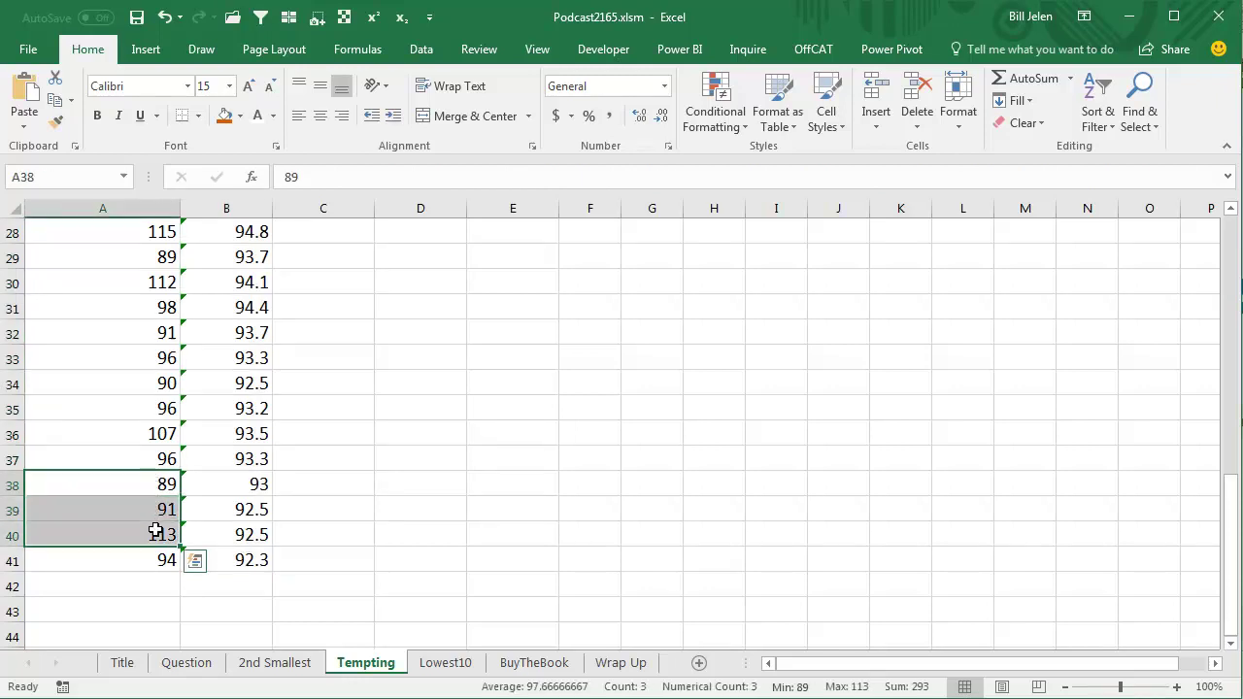
{"action": "type", "text": "88"}
{"action": "key", "text": "ctrl+Return"}
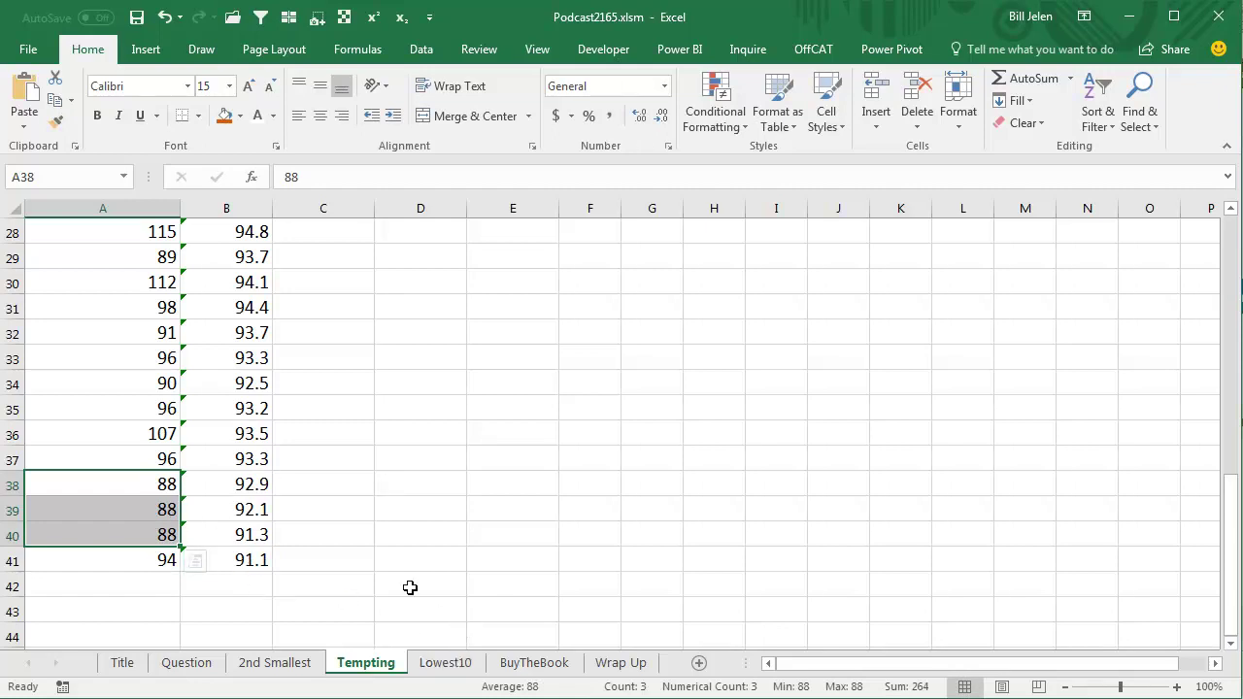
{"action": "scroll", "coordinate": [445, 473], "scroll_direction": "up", "scroll_amount": 5}
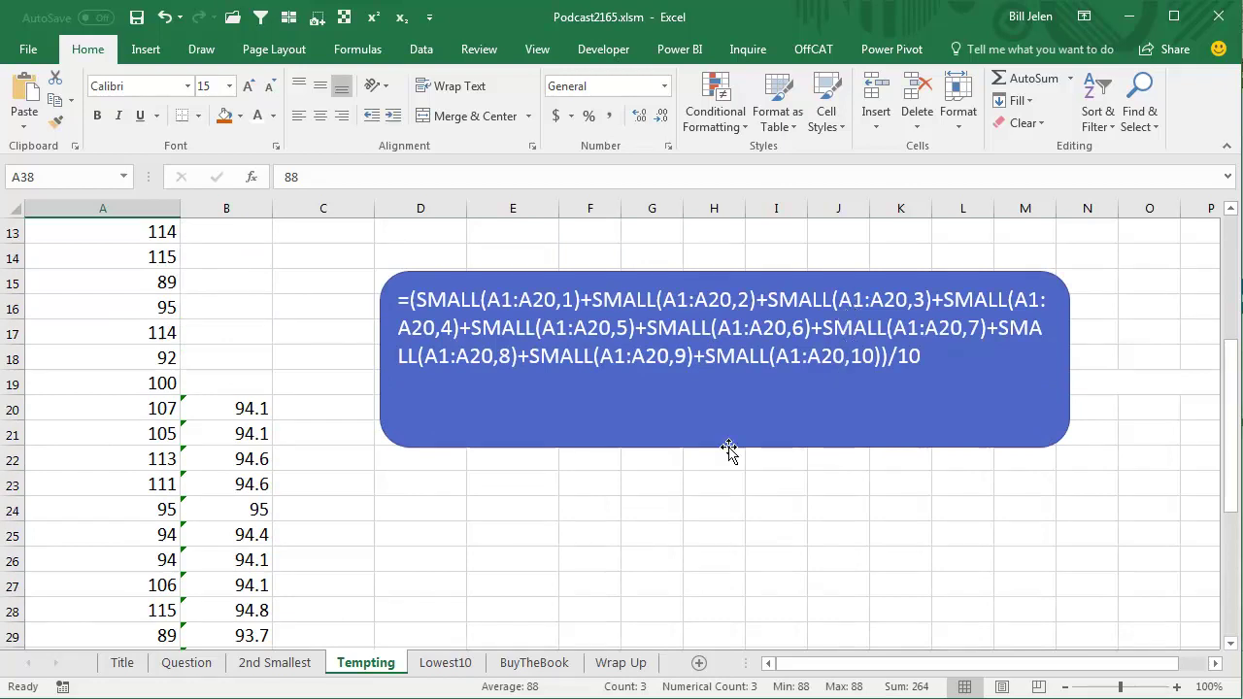
Step: On the Lowest10 sheet, try a reference to I14:I23 from K14, then cancel it
{"action": "left_click", "coordinate": [444, 667]}
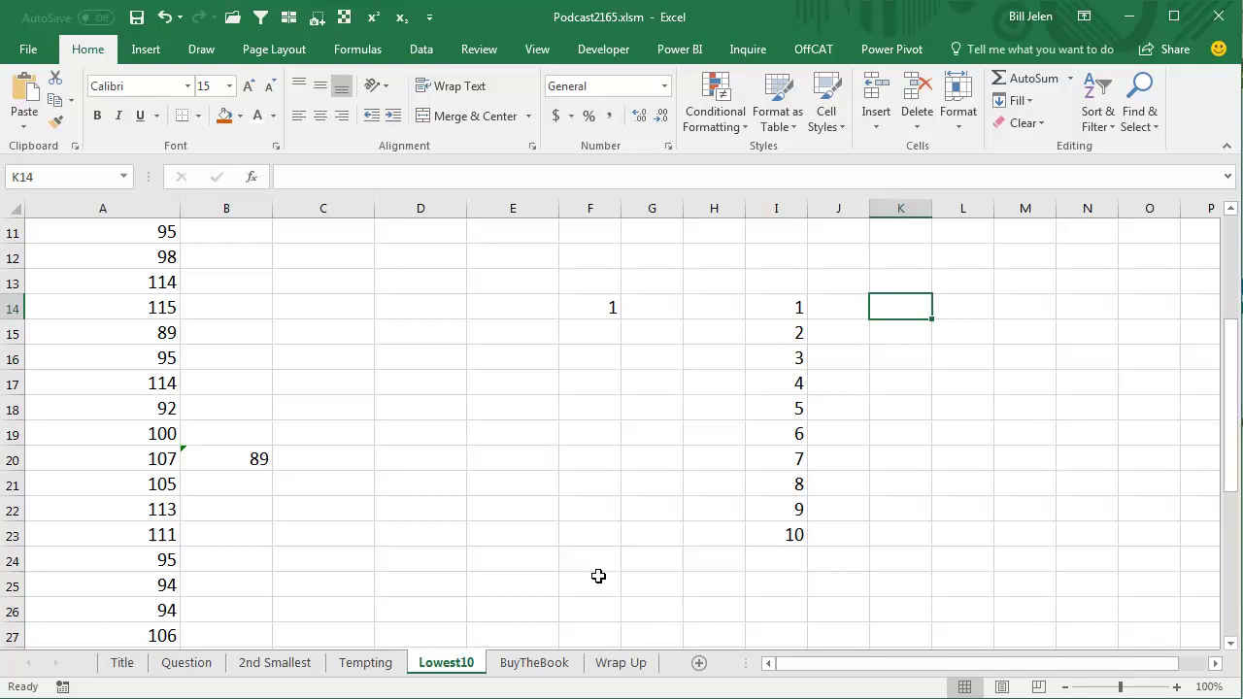
{"action": "type", "text": "="}
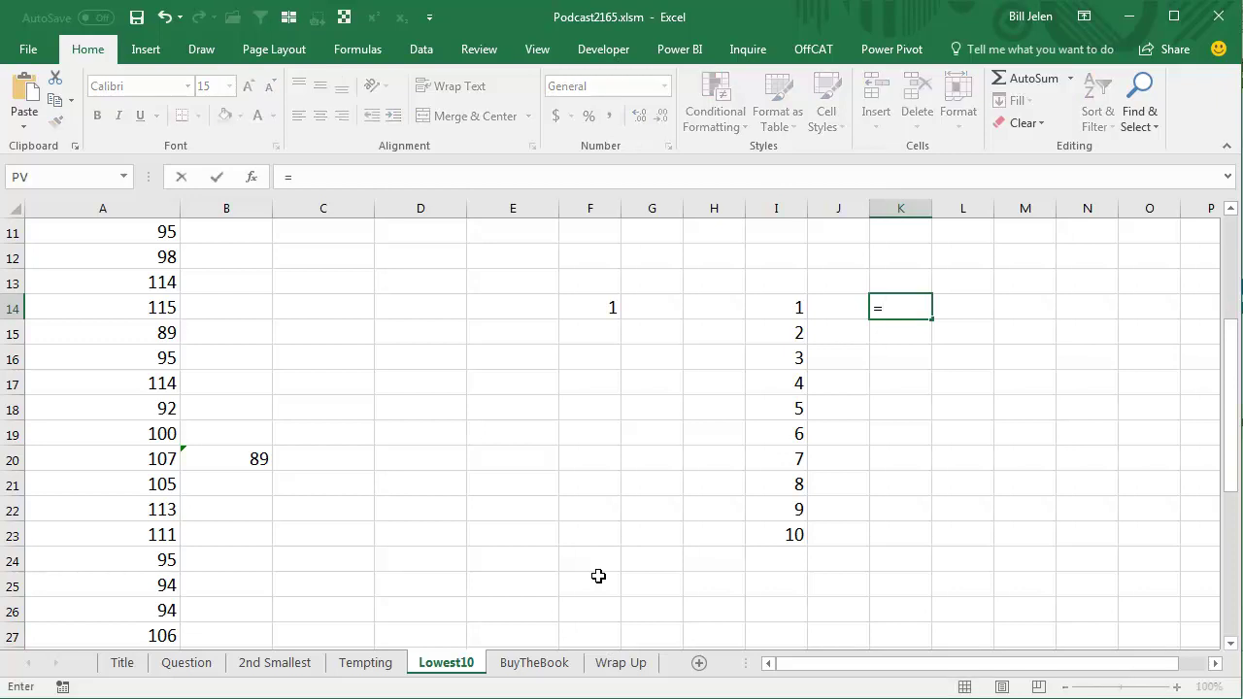
{"action": "key", "text": "Left"}
{"action": "key", "text": "Left"}
{"action": "key", "text": "ctrl+shift+Down"}
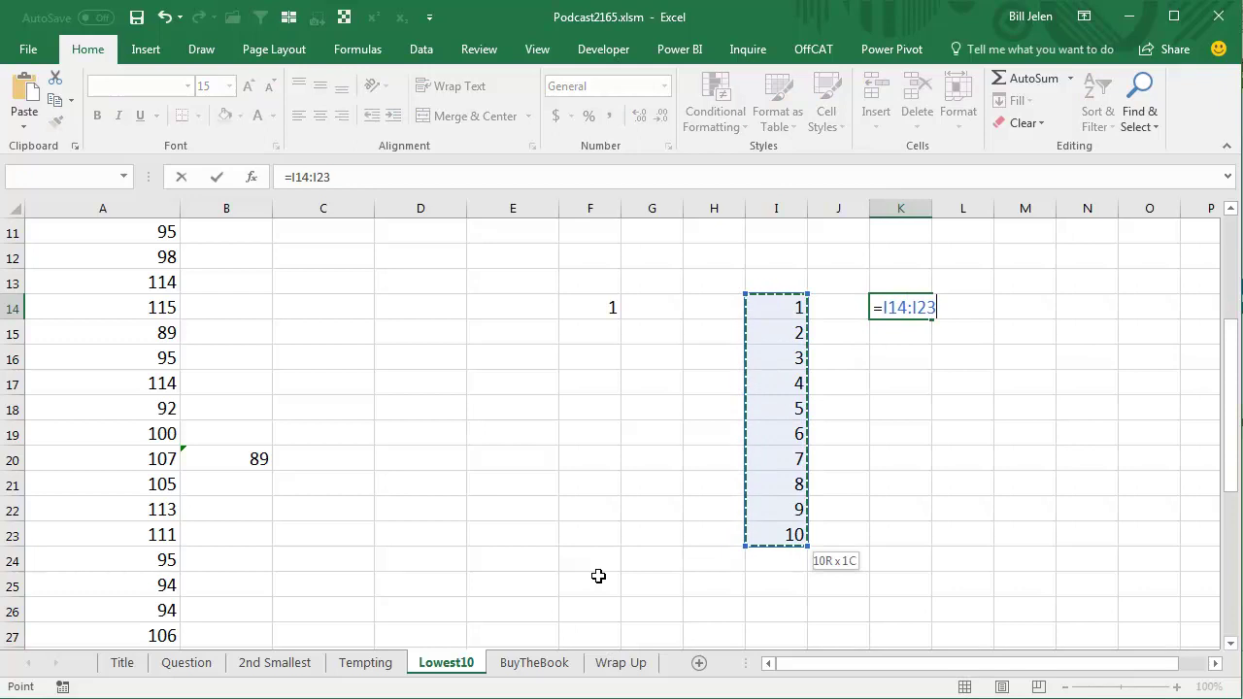
{"action": "key", "text": "Escape"}
{"action": "key", "text": "Left"}
{"action": "key", "text": "Left"}
{"action": "key", "text": "Left"}
{"action": "key", "text": "Left"}
{"action": "key", "text": "Left"}
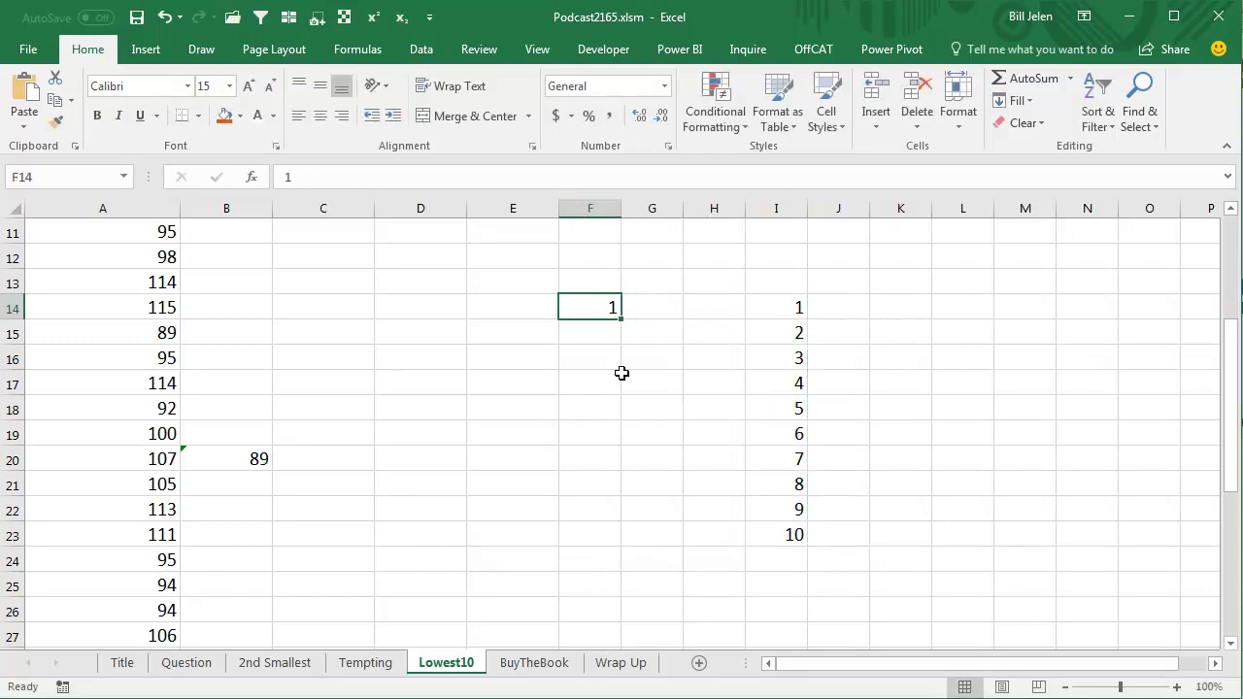
Step: Fill F14:F23 with 1 to 10, then preview =F14:F23 as an array in G14 without entering it
{"action": "left_click_drag", "start_coordinate": [621, 319], "coordinate": [630, 539]}
{"action": "left_click", "coordinate": [667, 307]}
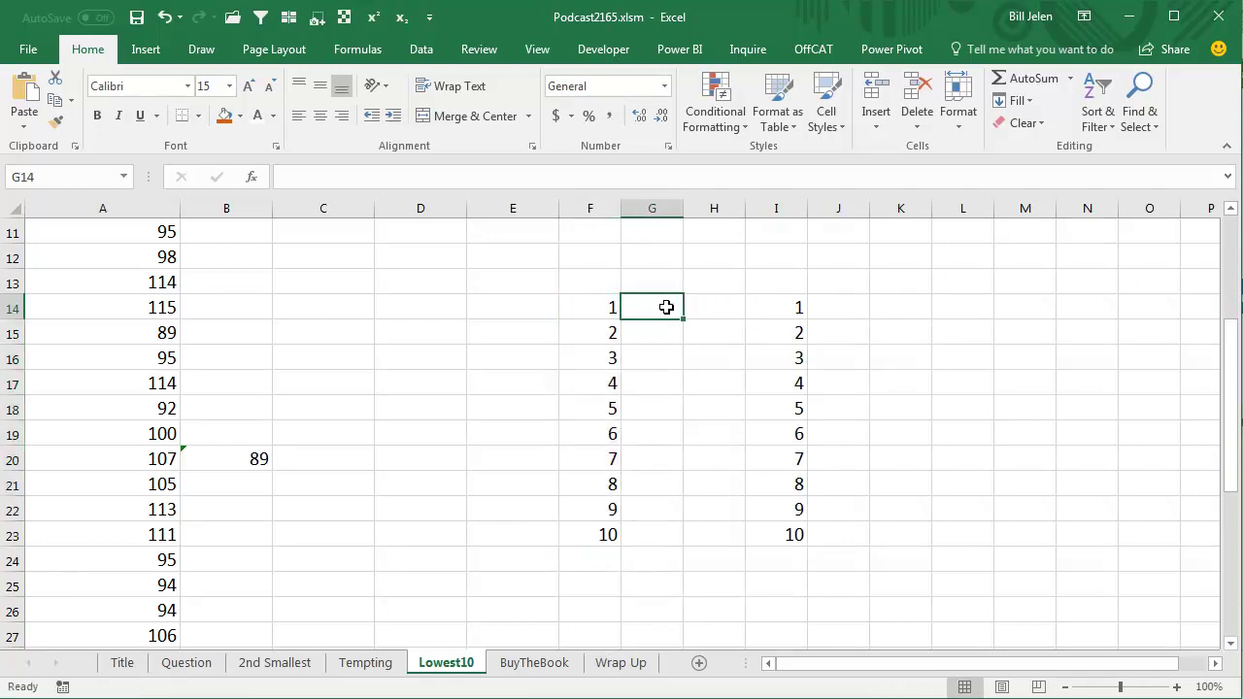
{"action": "type", "text": "="}
{"action": "key", "text": "Left"}
{"action": "key", "text": "shift+Down"}
{"action": "key", "text": "shift+Down"}
{"action": "key", "text": "shift+Down"}
{"action": "key", "text": "shift+Down"}
{"action": "key", "text": "shift+Down"}
{"action": "key", "text": "shift+Down"}
{"action": "key", "text": "shift+Down"}
{"action": "key", "text": "shift+Down"}
{"action": "key", "text": "shift+Down"}
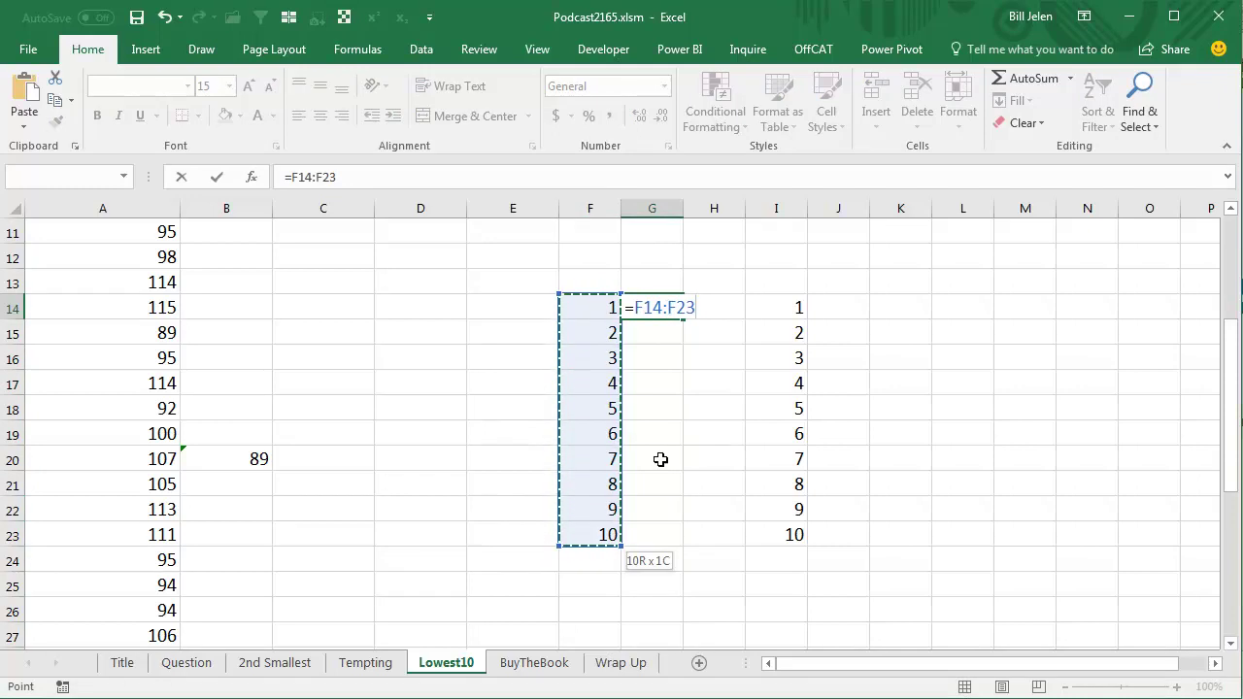
{"action": "key", "text": "F9"}
{"action": "key", "text": "ctrl+c"}
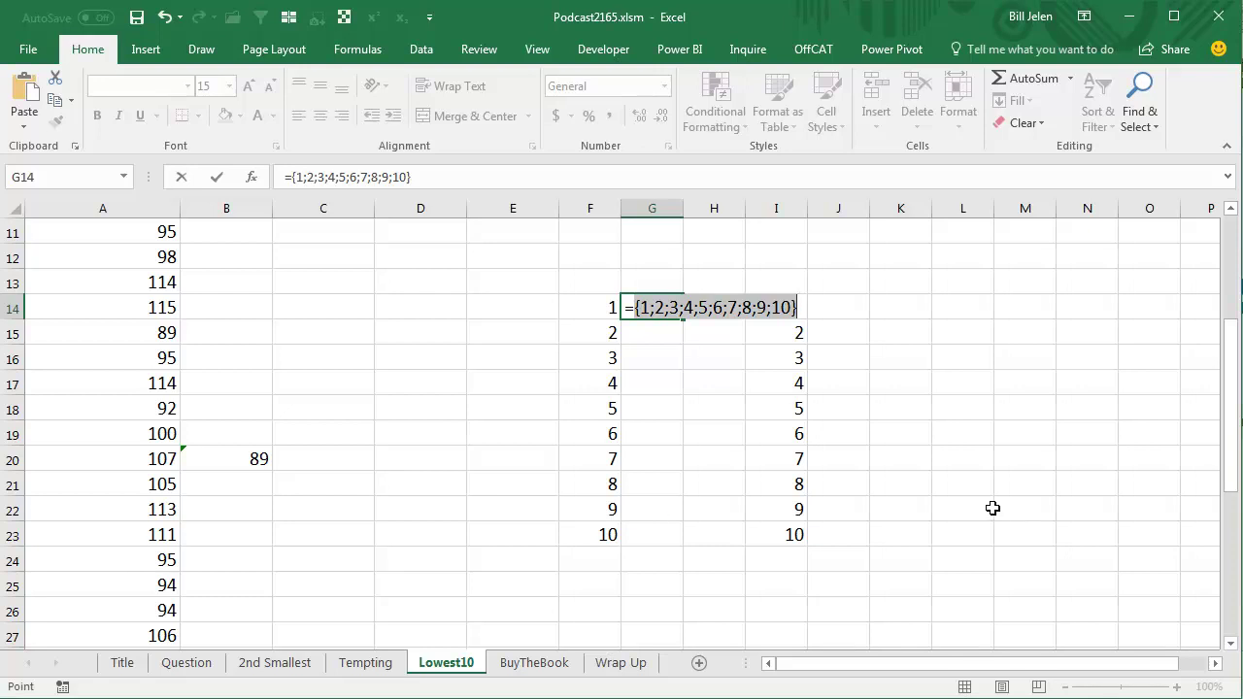
{"action": "key", "text": "Escape"}
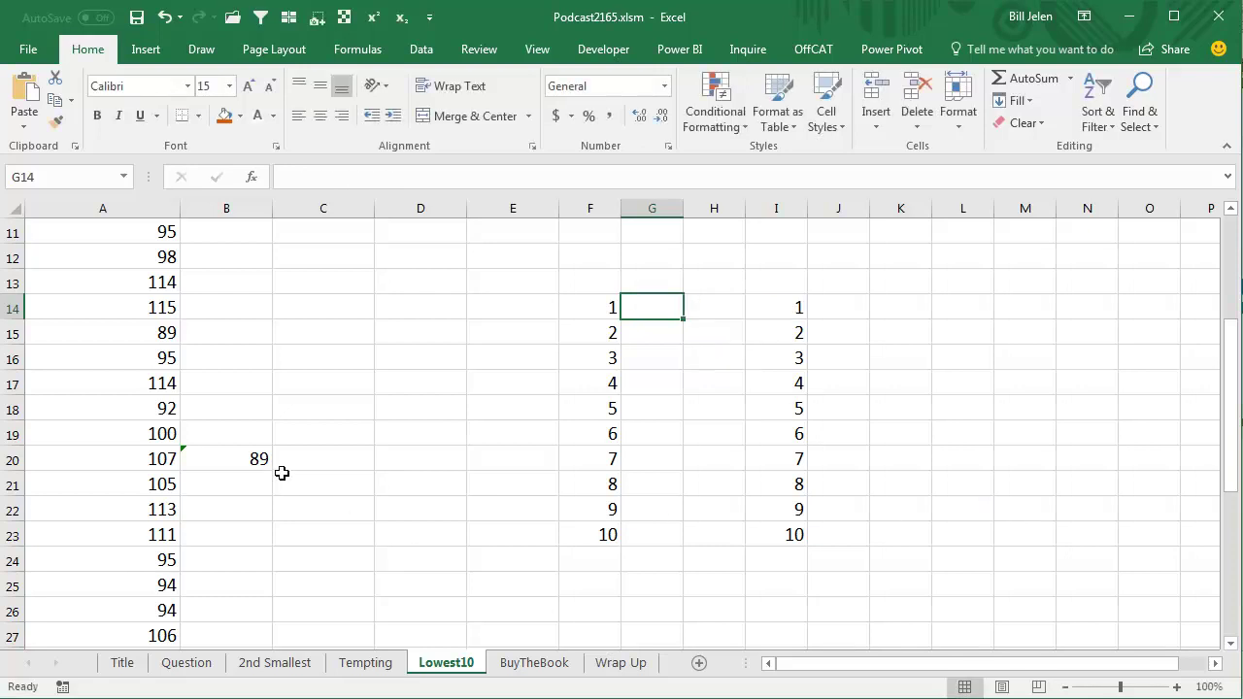
Step: Change B20 to =AVERAGE(SMALL(A1:A20,{1;2;3;4;5;6;7;8;9;10}))
{"action": "left_click", "coordinate": [255, 458]}
{"action": "double_click", "coordinate": [256, 457]}
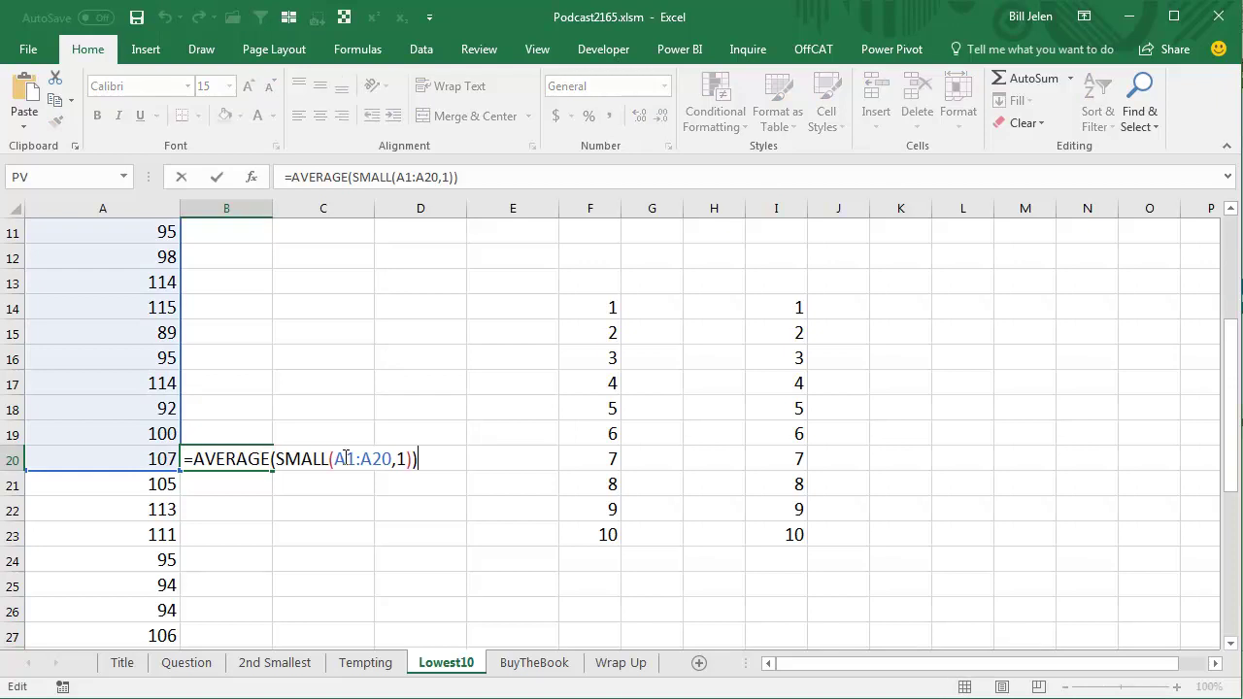
{"action": "double_click", "coordinate": [401, 458]}
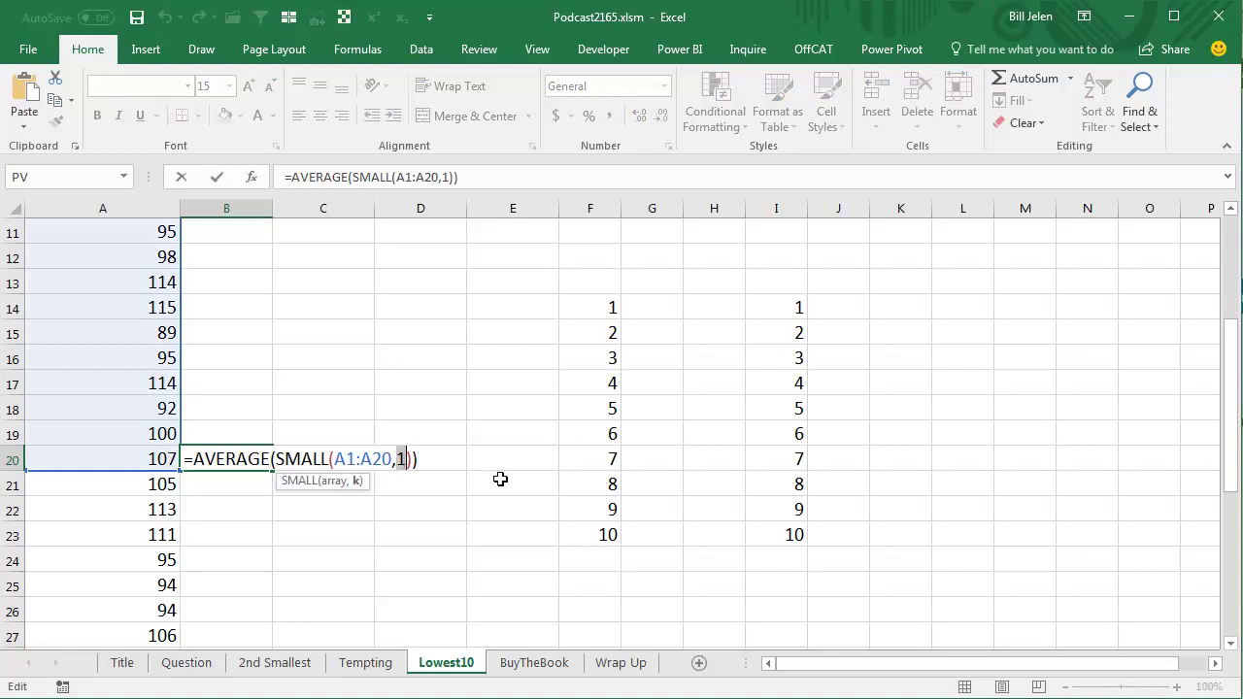
{"action": "key", "text": "ctrl+v"}
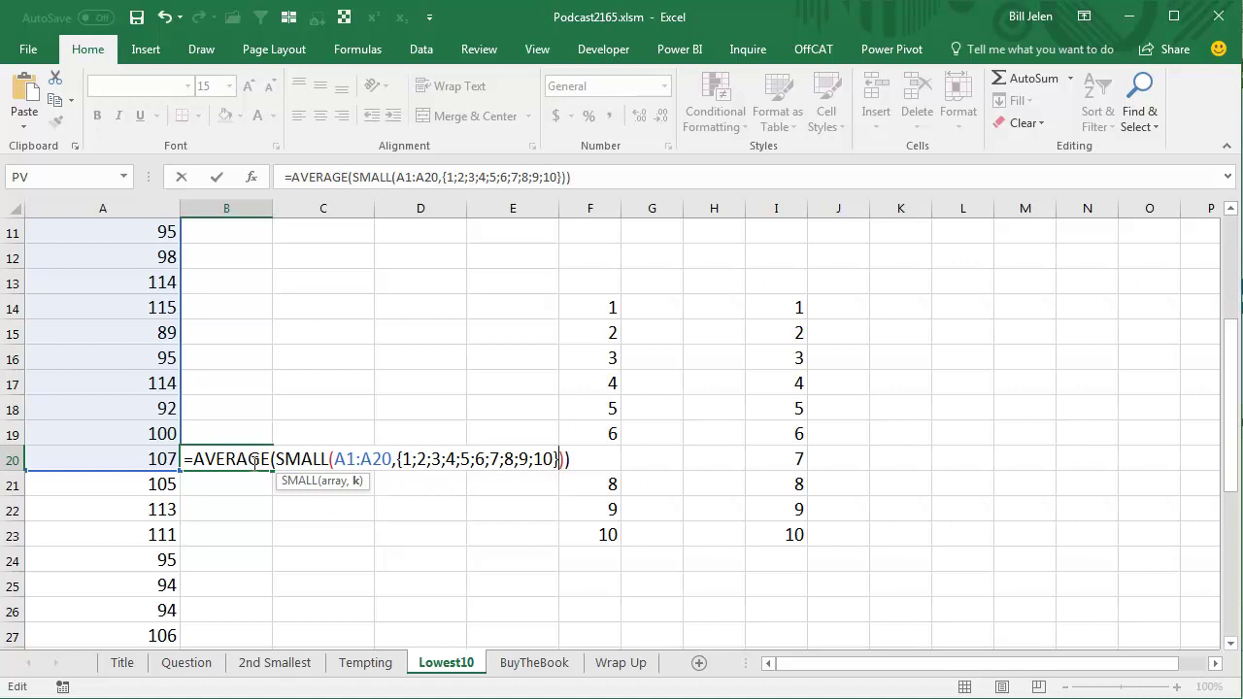
{"action": "key", "text": "ctrl+Return"}
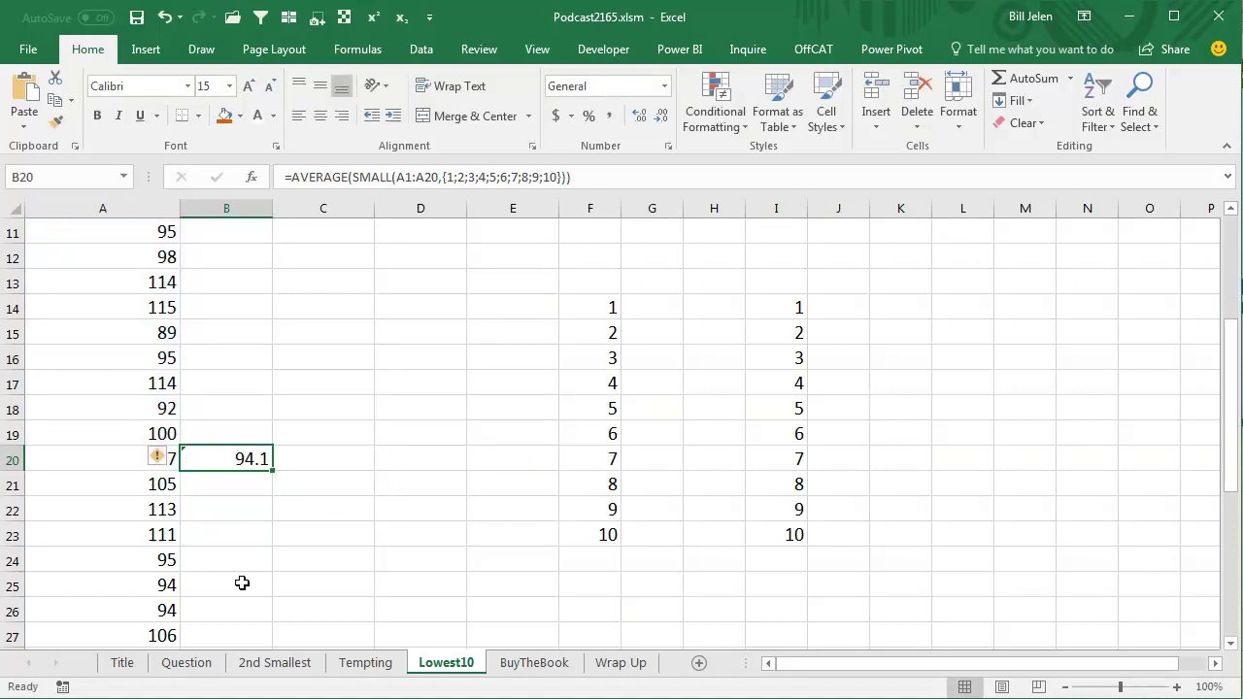
Step: Copy B20's formula down through B41, then go to the BuyTheBook sheet
{"action": "double_click", "coordinate": [273, 478]}
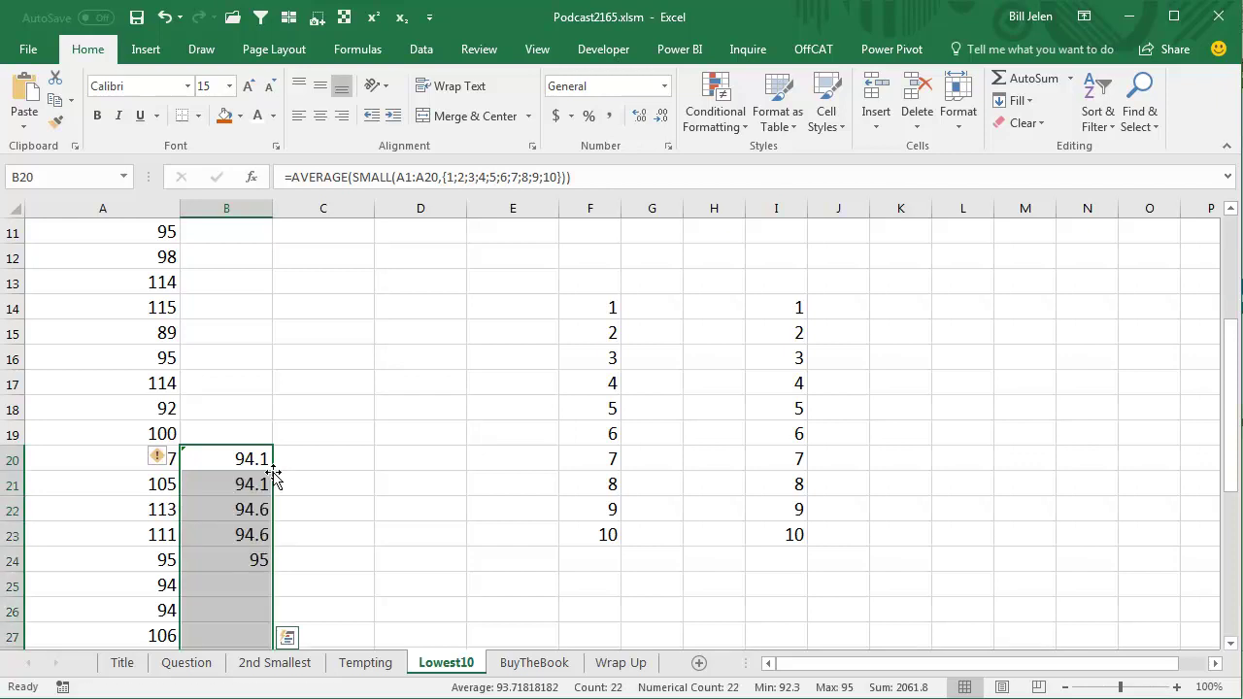
{"action": "scroll", "coordinate": [328, 502], "scroll_direction": "down", "scroll_amount": 2}
{"action": "scroll", "coordinate": [328, 502], "scroll_direction": "down", "scroll_amount": 3}
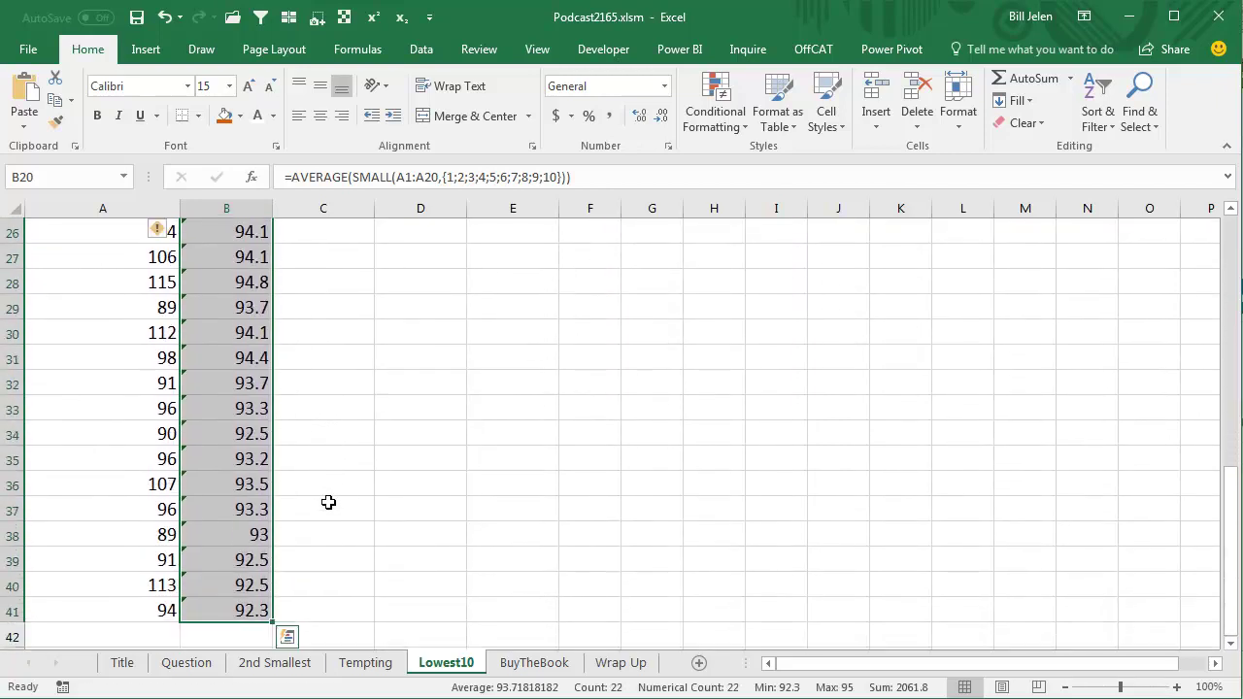
{"action": "left_click", "coordinate": [515, 662]}
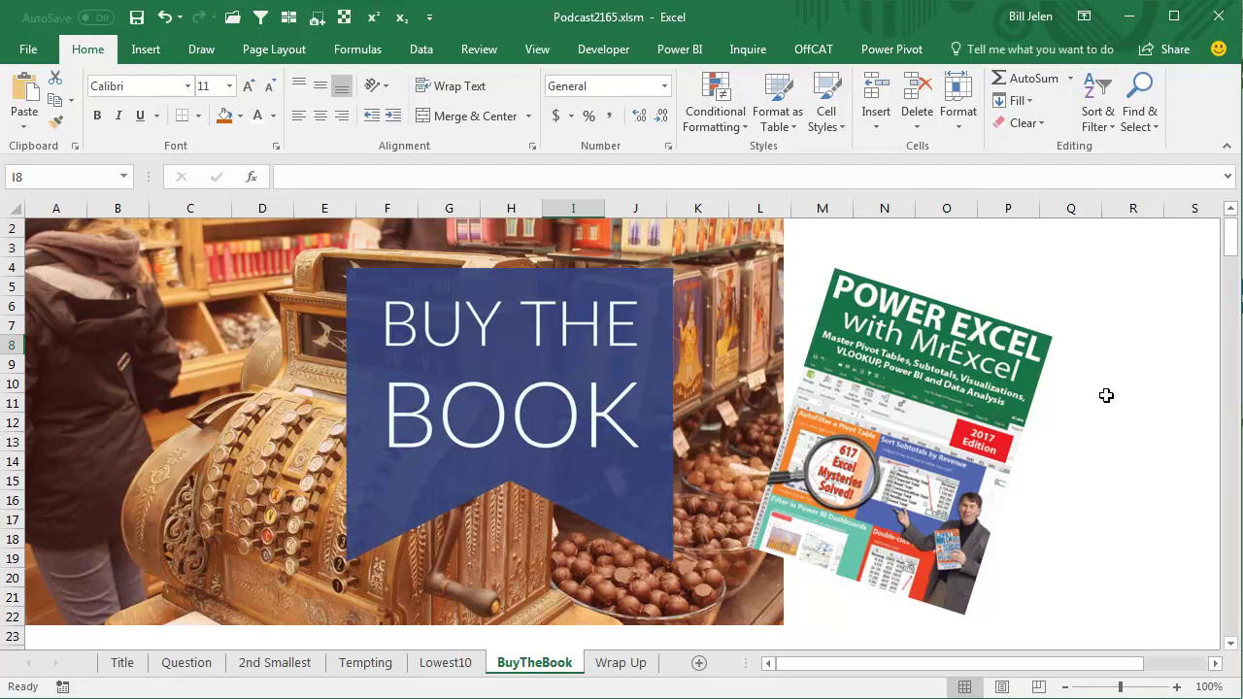
Step: Go to the Wrap Up sheet summarising the golf handicap and array-constant topics
{"action": "left_click", "coordinate": [636, 667]}
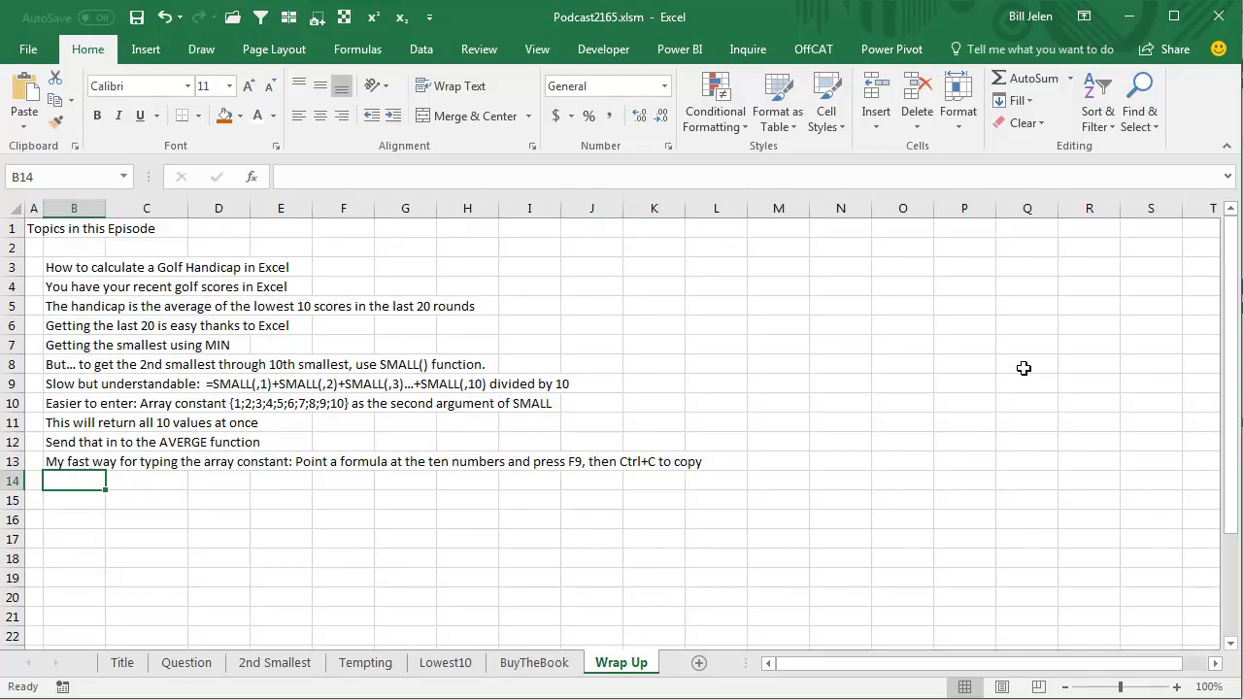